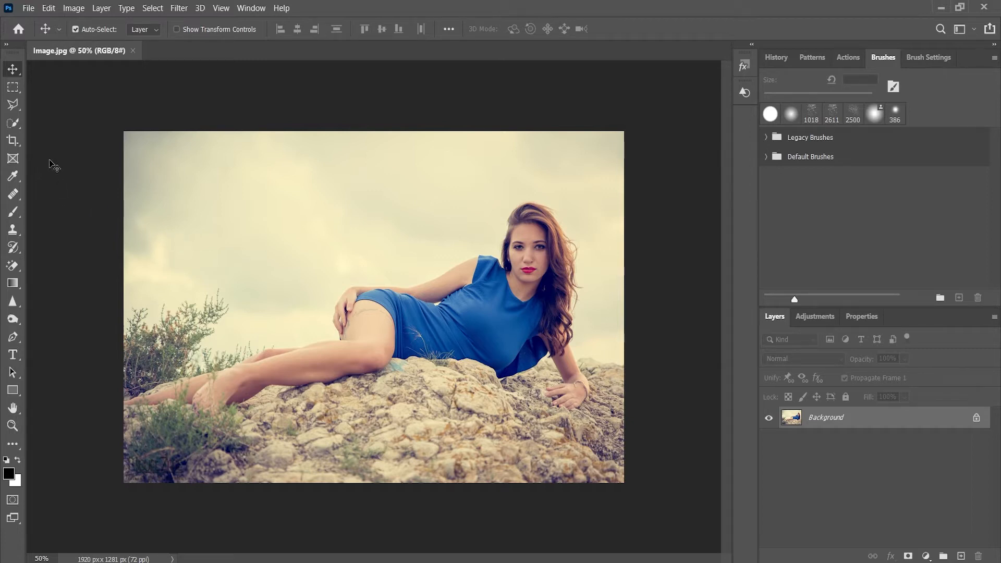
# Check the image's color mode and bit depth, and whether its layer is a Background layer.
pyautogui.click(72, 9)
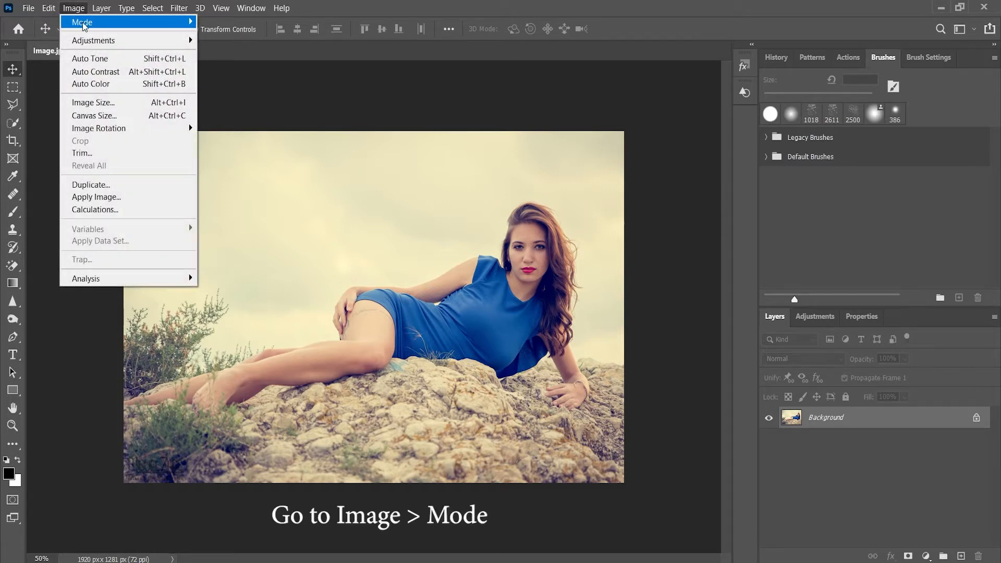
pyautogui.moveTo(84, 23)
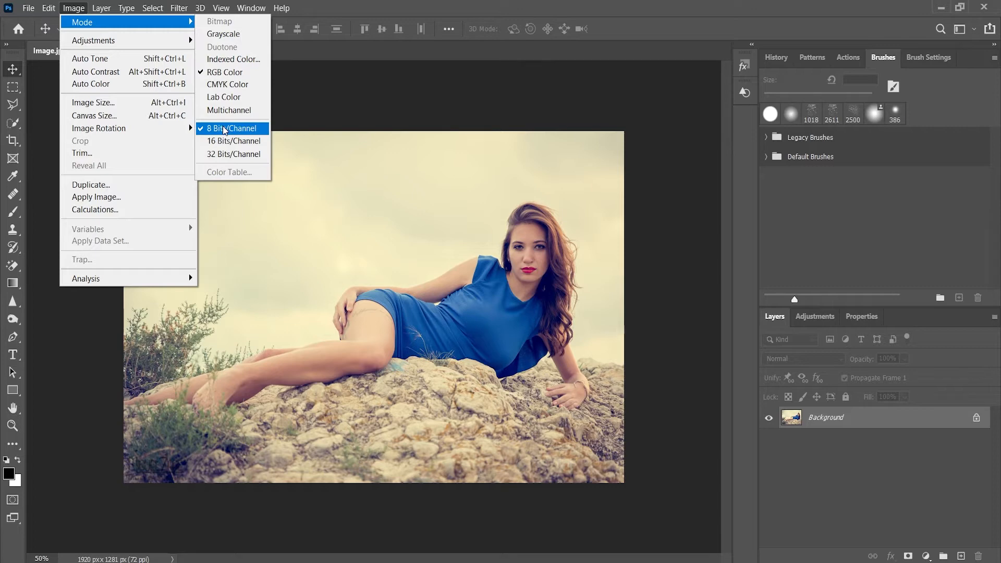
pyautogui.click(427, 100)
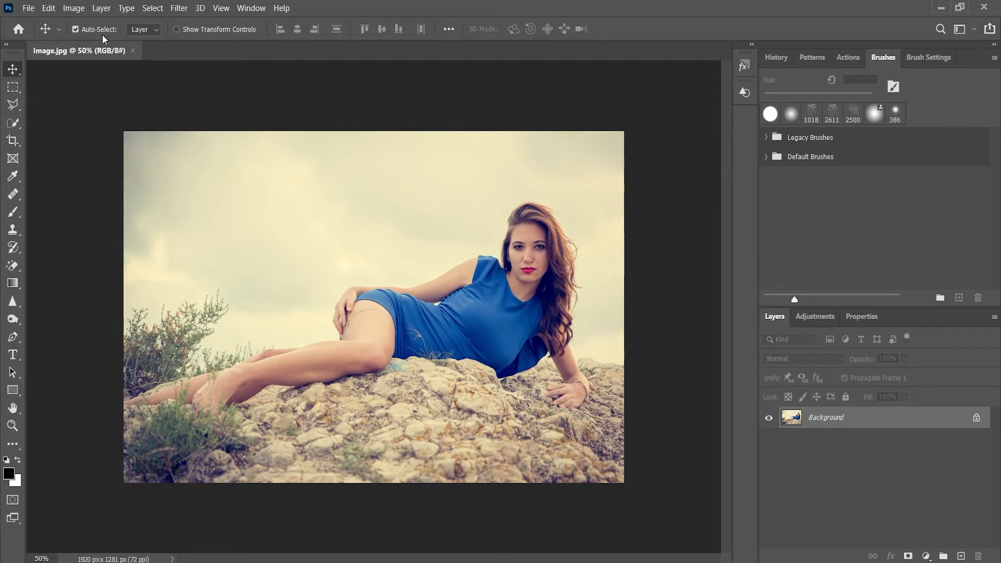
pyautogui.click(100, 8)
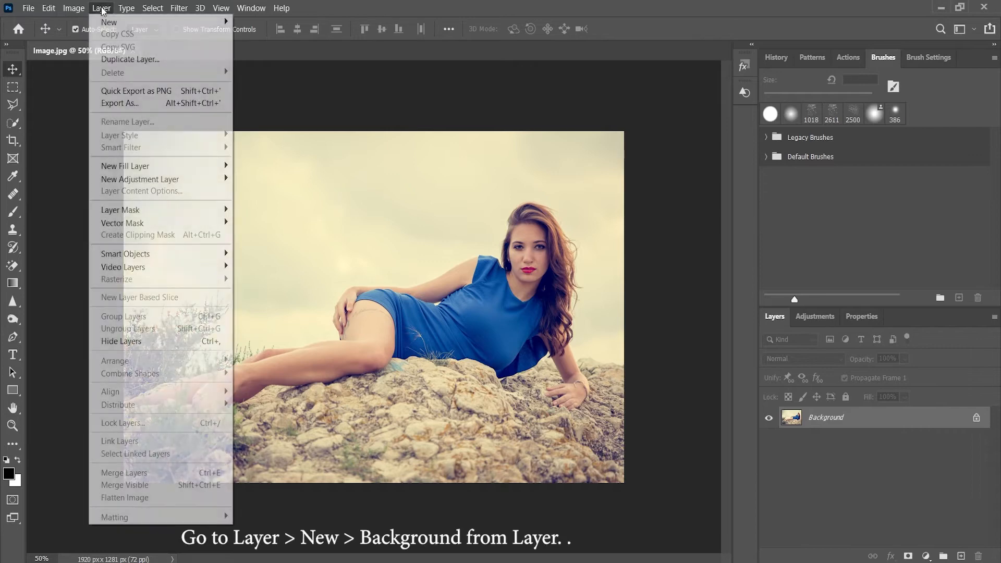
pyautogui.moveTo(134, 21)
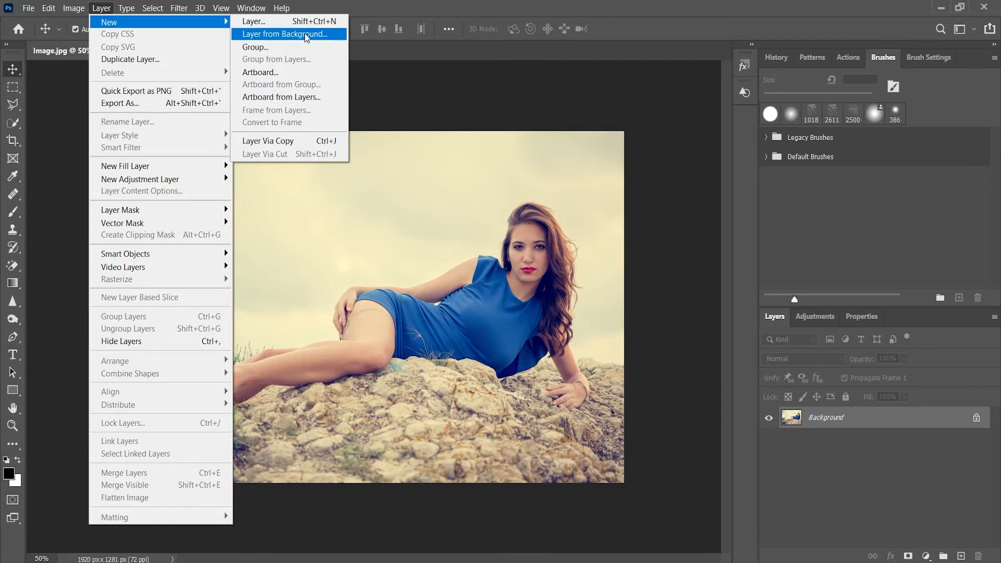
pyautogui.click(562, 121)
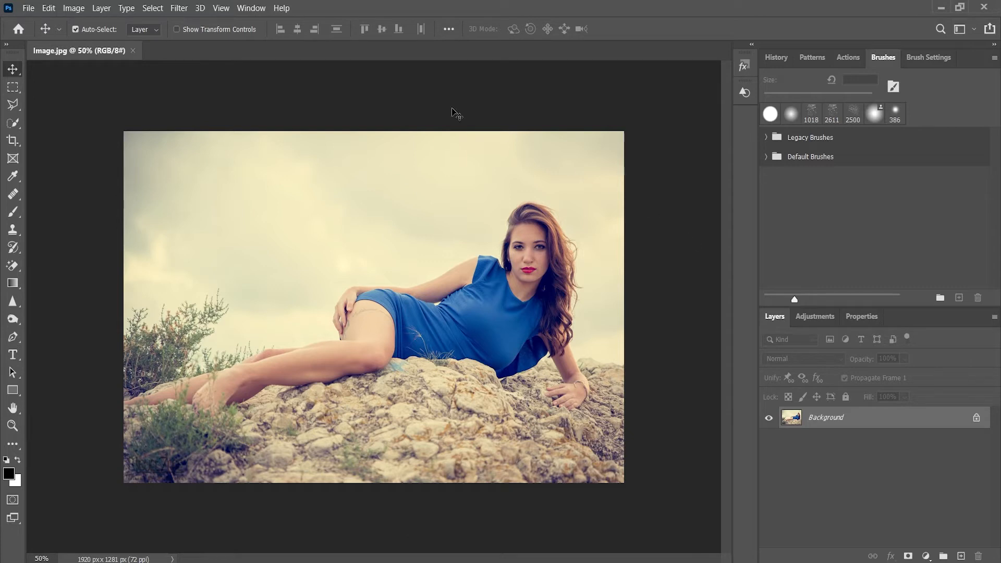
# Load the action file Modern Art2 Photoshop Action.atn into the available actions.
pyautogui.click(252, 7)
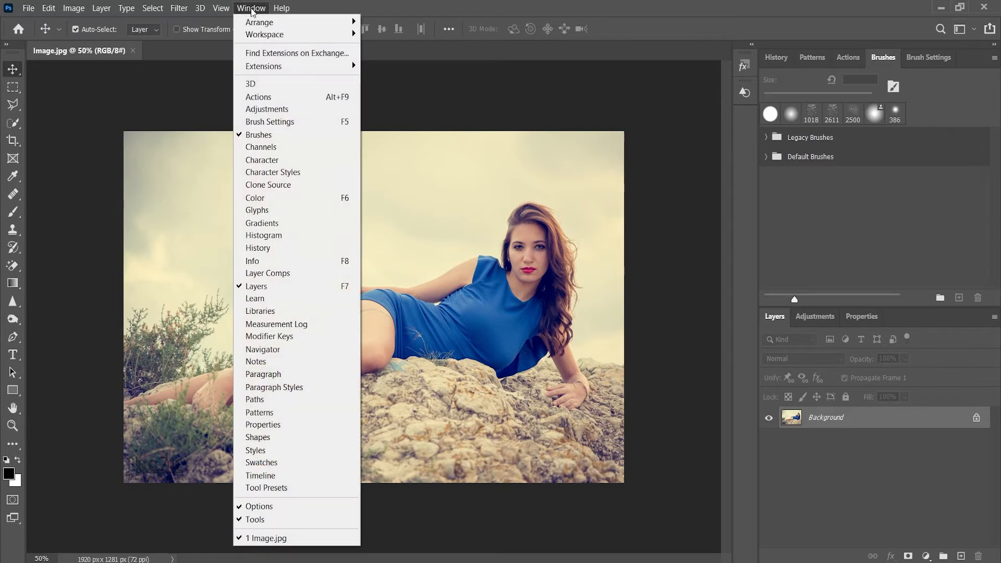
pyautogui.click(273, 100)
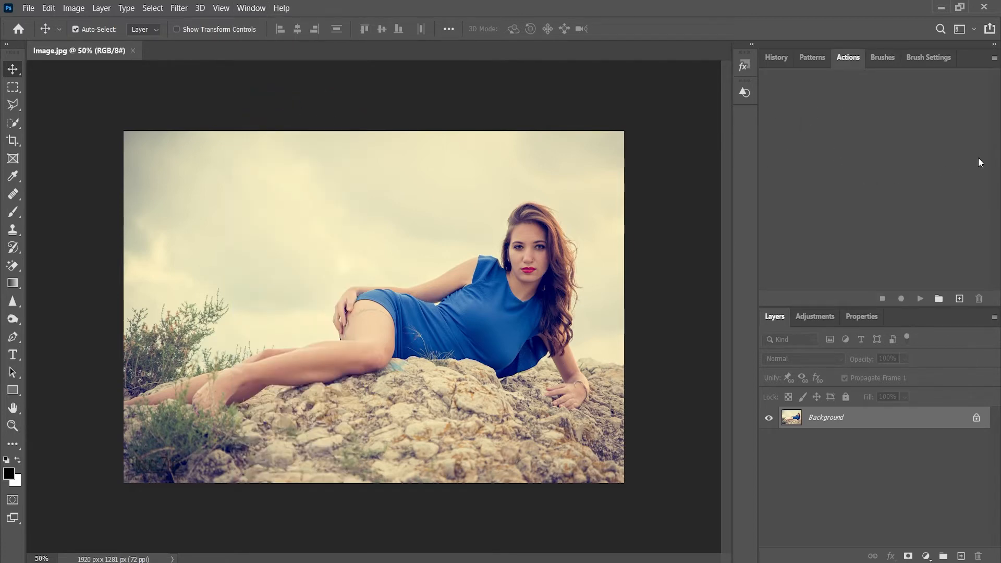
pyautogui.click(995, 58)
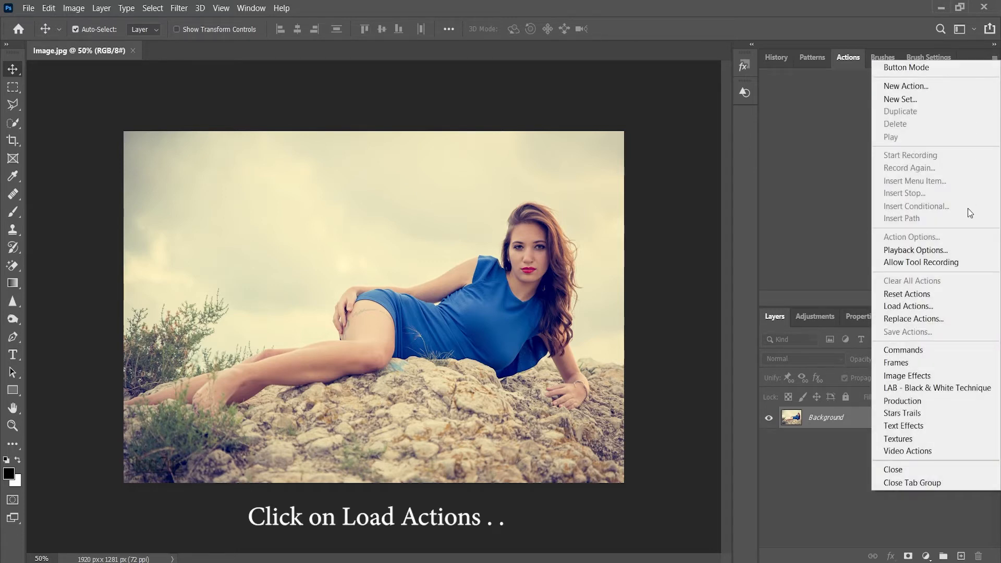
pyautogui.click(932, 308)
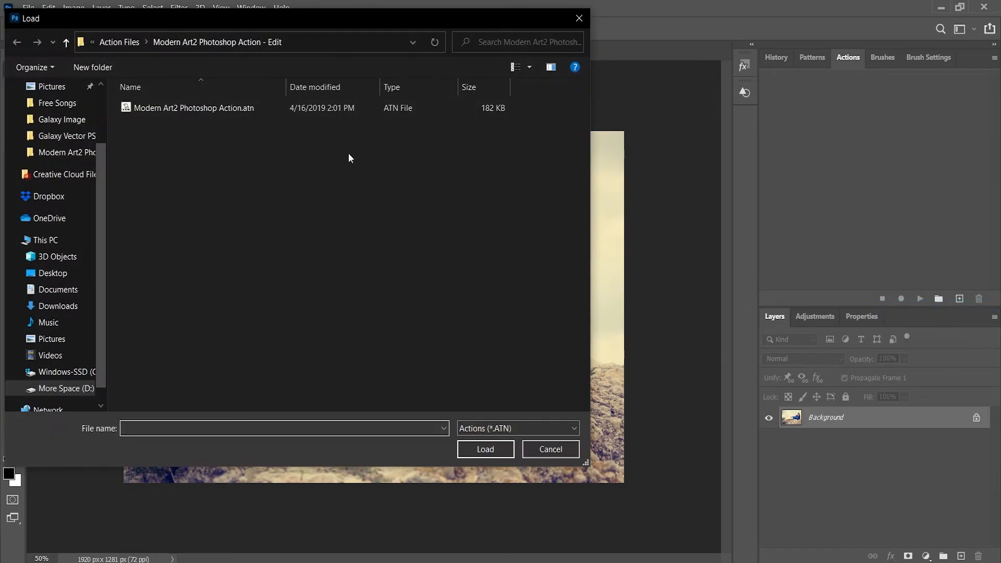
pyautogui.click(230, 113)
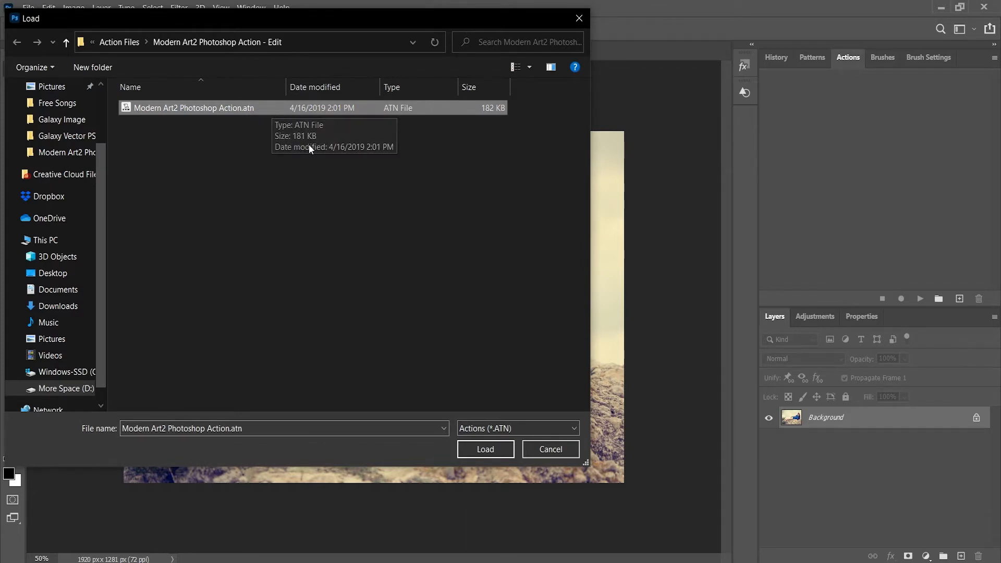
pyautogui.click(484, 449)
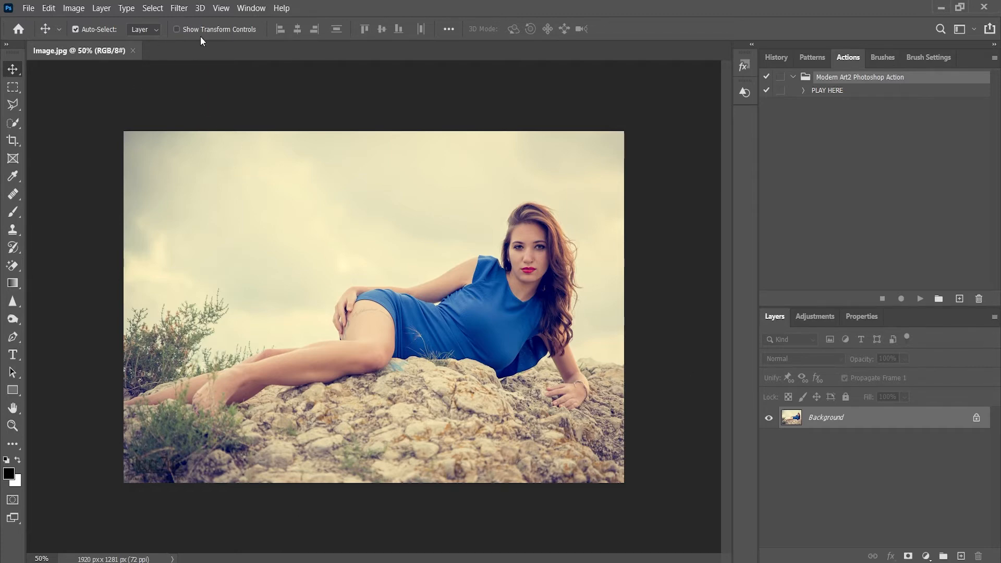
# Import the brush file Modern Art2 Brushs.abr into the brush presets.
pyautogui.click(249, 9)
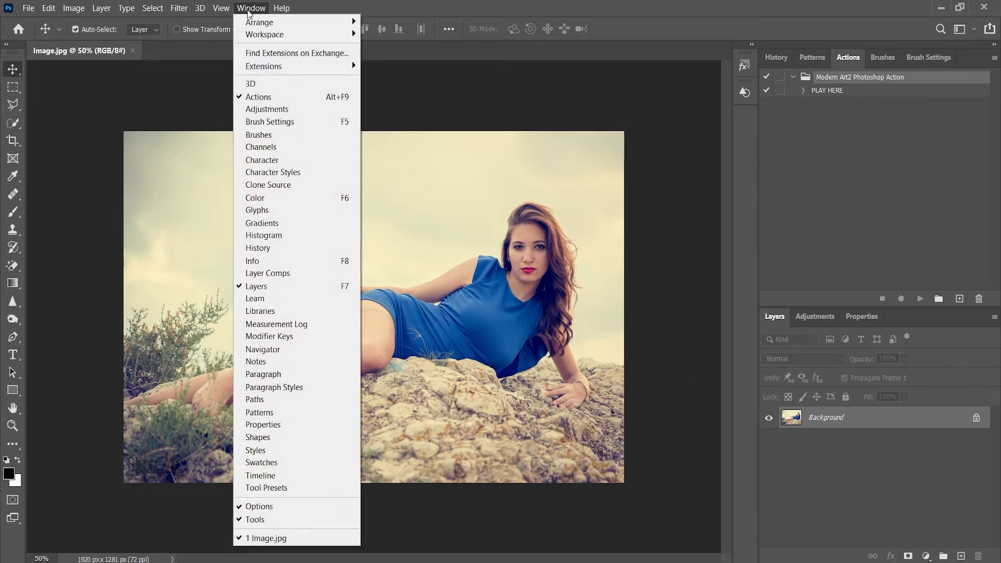
pyautogui.click(275, 136)
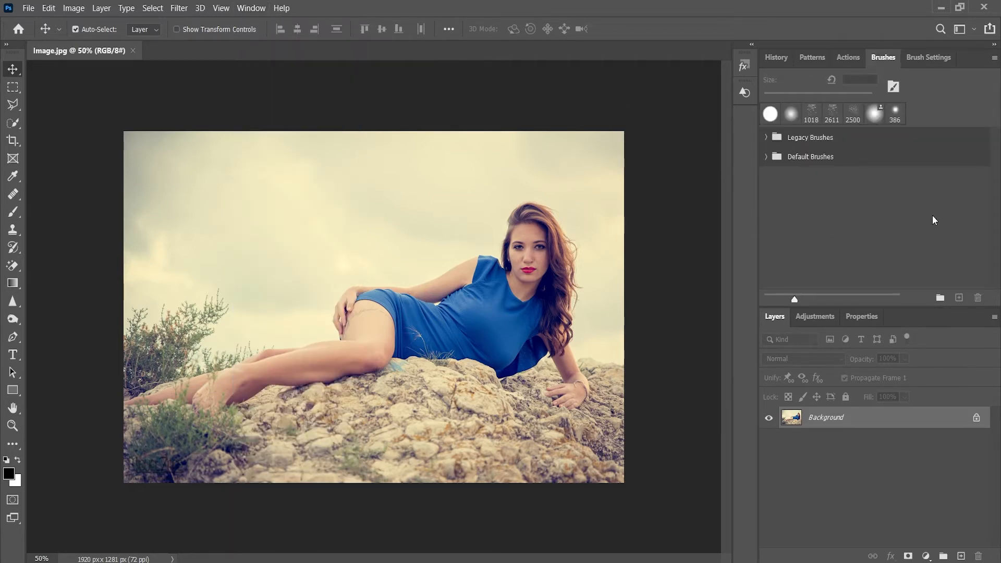
pyautogui.click(995, 59)
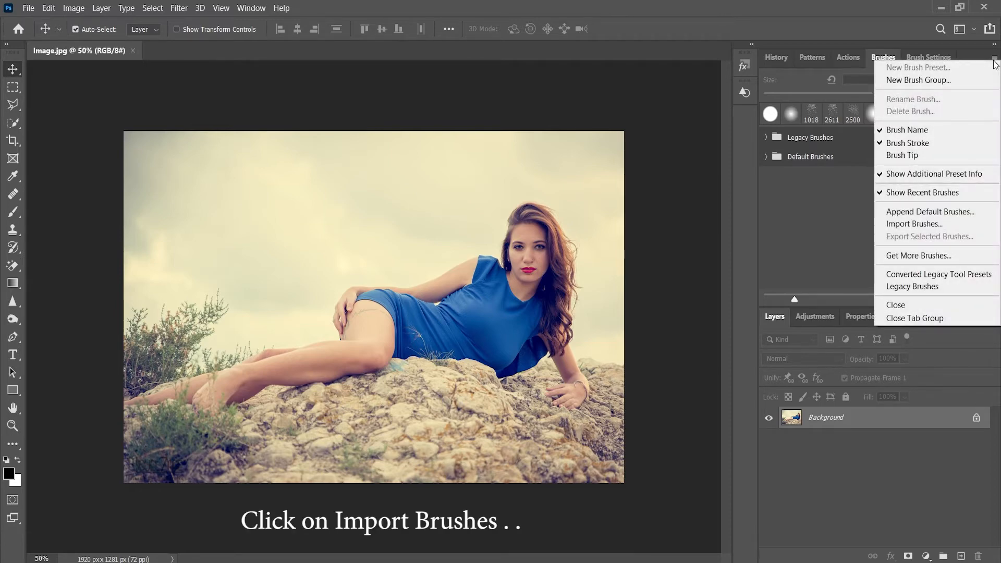
pyautogui.click(962, 224)
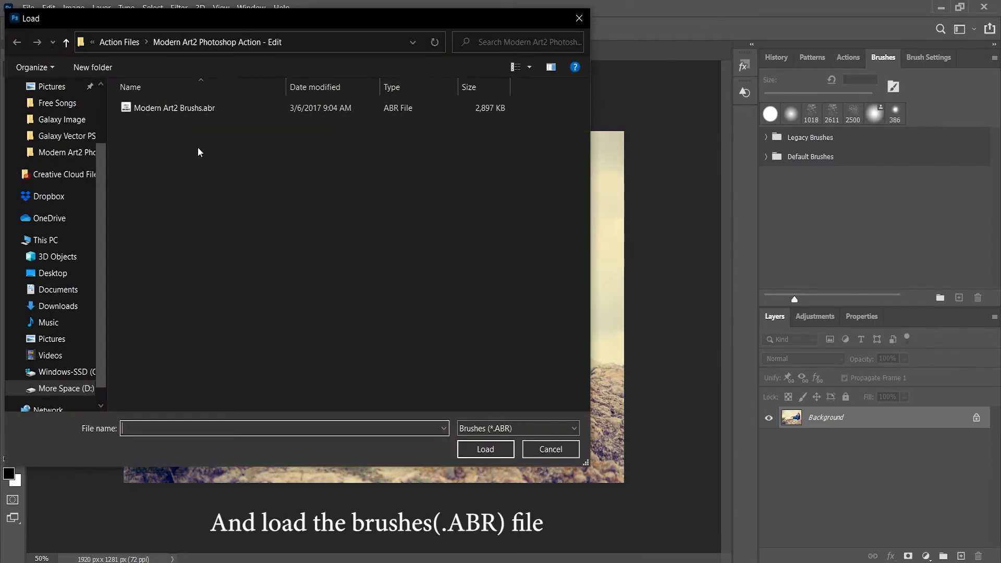
pyautogui.click(192, 107)
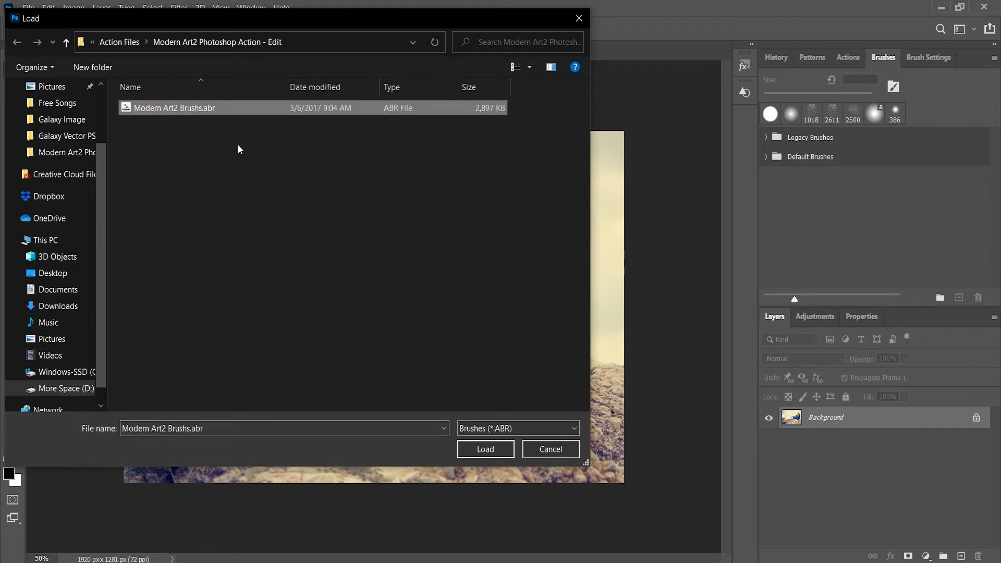
pyautogui.click(474, 449)
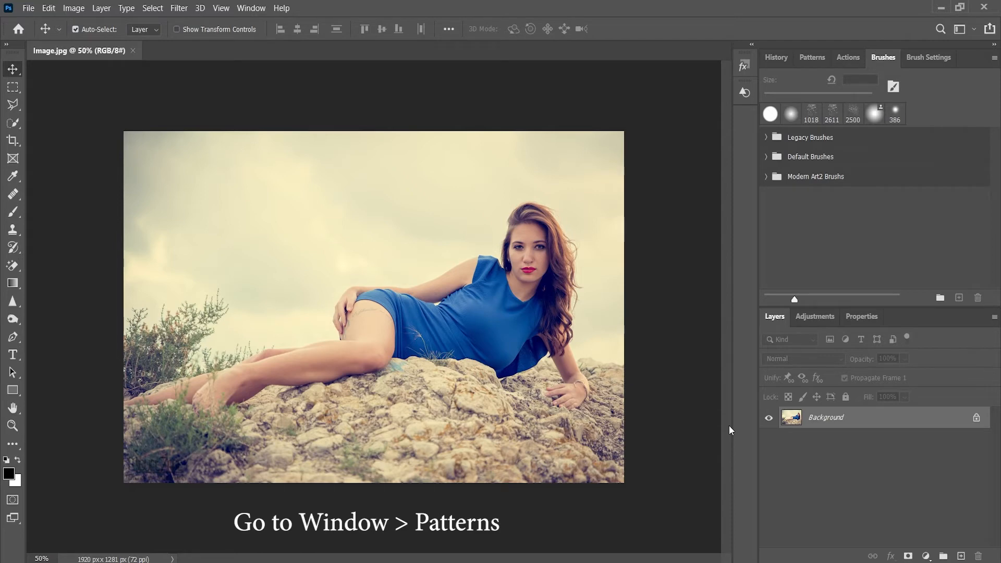
# Import the pattern file Modern Art2 Patterns.pat into the pattern presets.
pyautogui.click(251, 8)
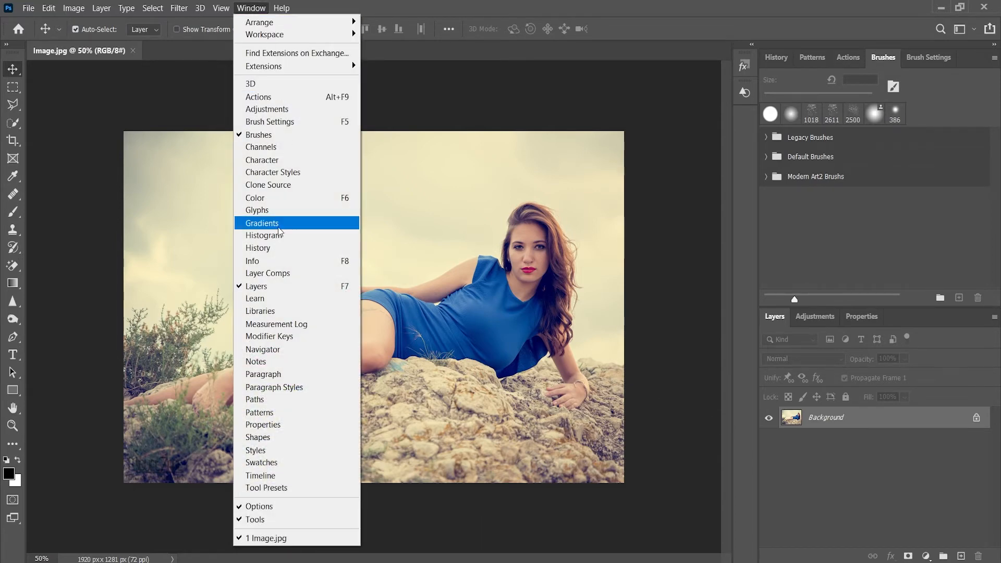
pyautogui.click(288, 412)
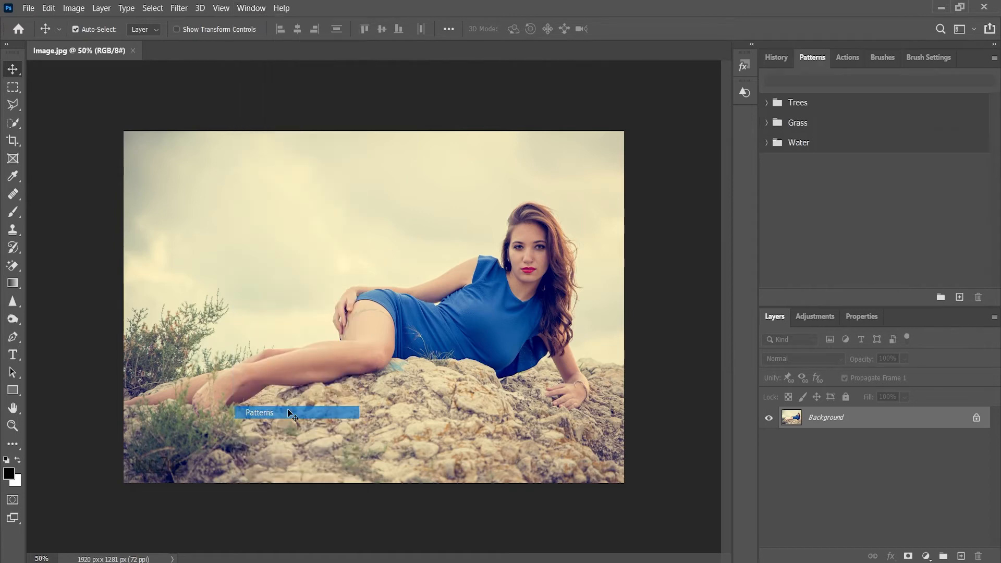
pyautogui.click(994, 58)
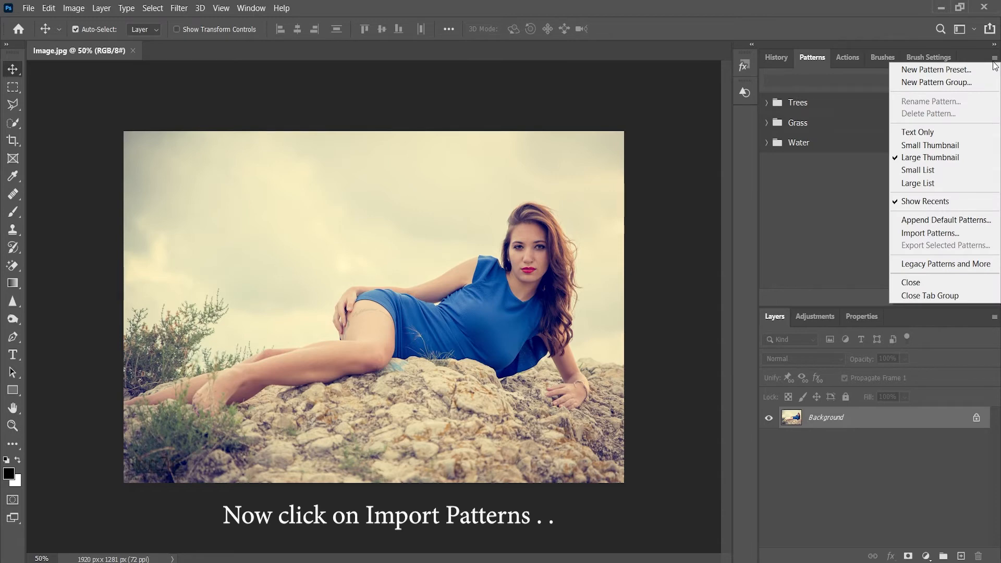
pyautogui.click(950, 233)
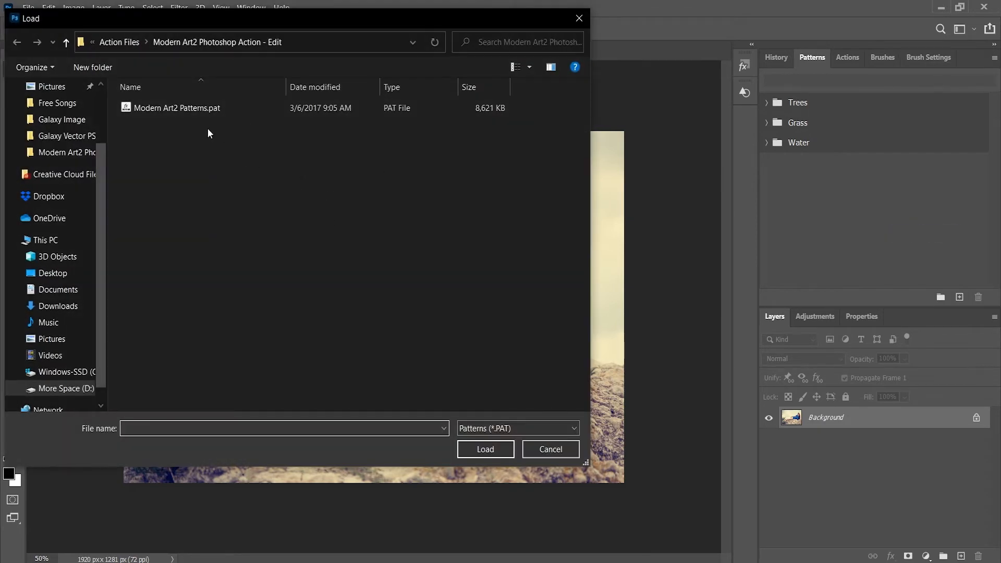
pyautogui.click(202, 109)
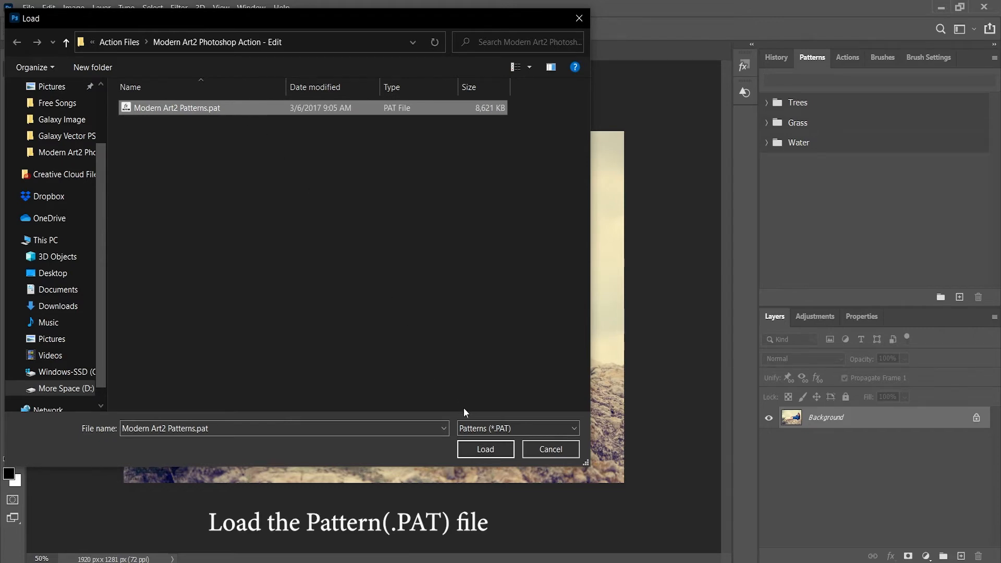
pyautogui.click(492, 447)
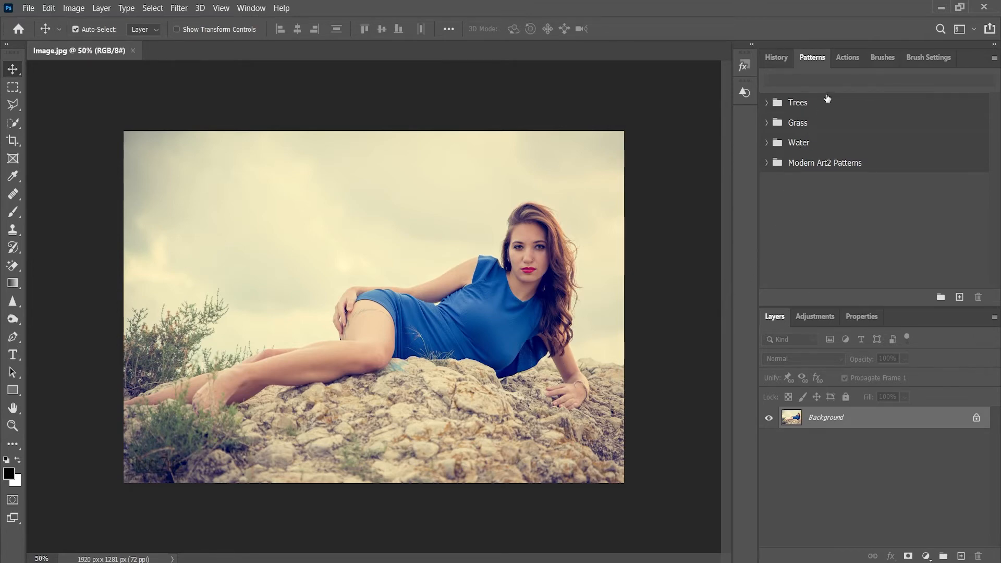
# Show the loaded actions and create a new layer named brush above the Background layer.
pyautogui.click(847, 57)
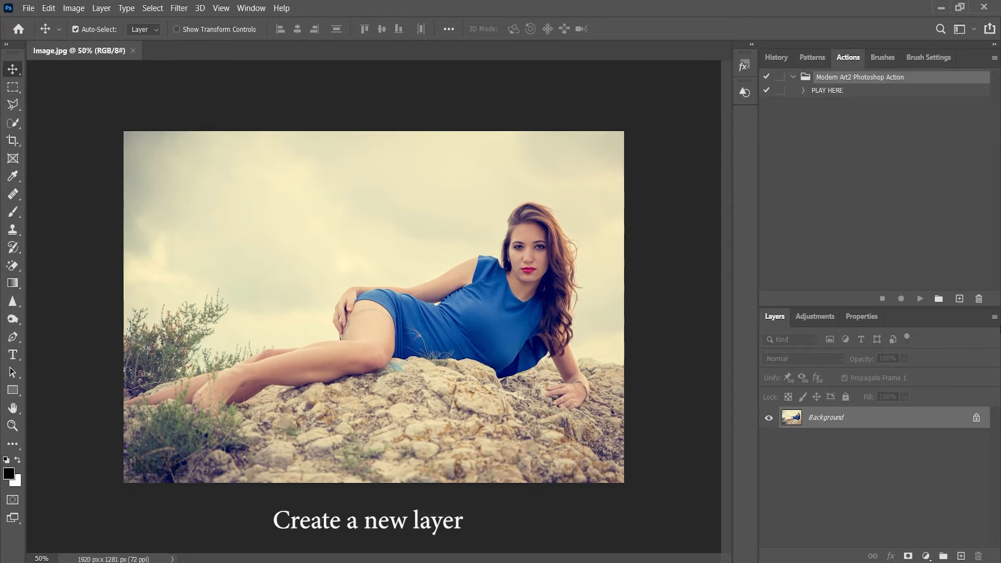
pyautogui.click(995, 318)
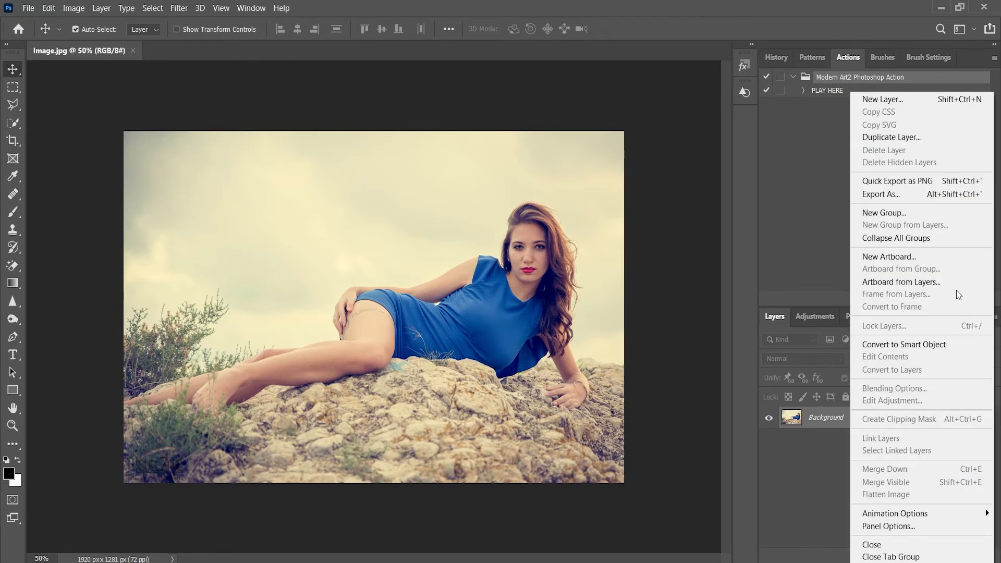
pyautogui.click(899, 98)
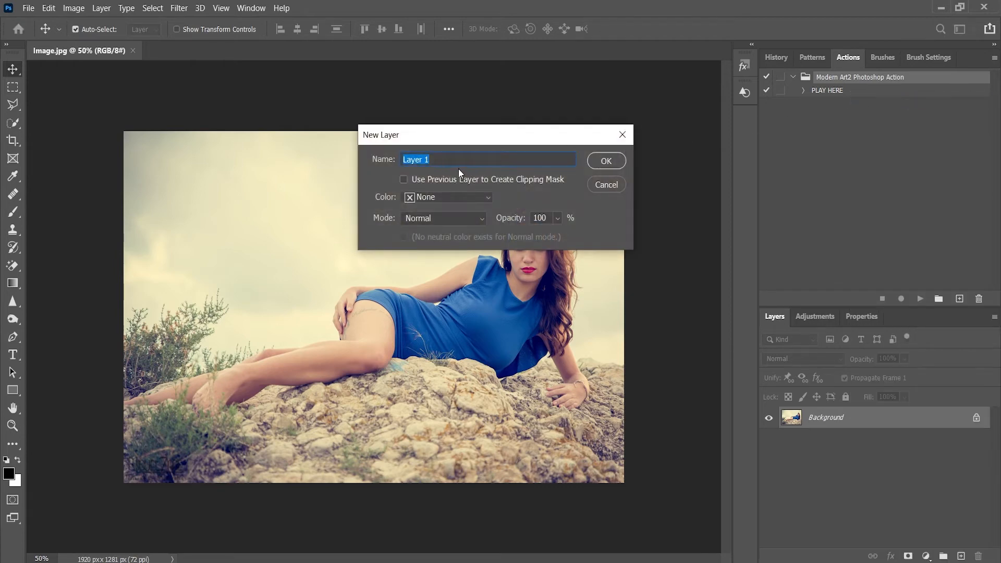
pyautogui.write('brush')
pyautogui.moveTo(426, 158); pyautogui.dragTo(385, 163)
pyautogui.click(604, 163)
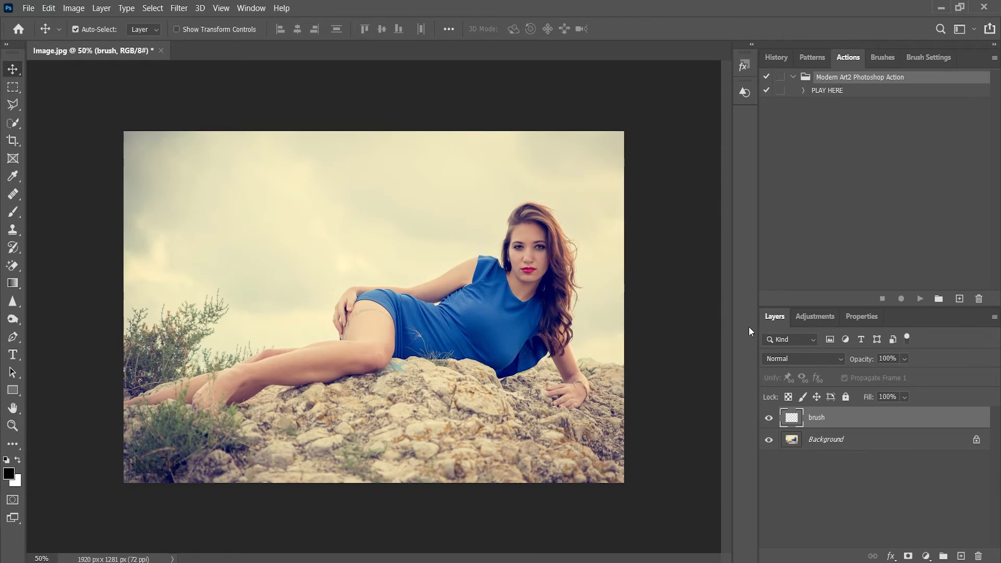
# Paint the whole reclining woman, from hair to feet, in soft black on the brush layer, reducing the brush size for narrower areas, and deselect the layer.
pyautogui.click(13, 212)
pyautogui.moveTo(537, 252)
pyautogui.mouseDown()
pyautogui.moveTo(527, 258)
pyautogui.moveTo(529, 226)
pyautogui.mouseUp()
pyautogui.moveTo(562, 256)
pyautogui.mouseDown()
pyautogui.moveTo(536, 310)
pyautogui.moveTo(562, 336)
pyautogui.moveTo(532, 357)
pyautogui.moveTo(509, 359)
pyautogui.moveTo(527, 282)
pyautogui.moveTo(473, 280)
pyautogui.moveTo(355, 305)
pyautogui.moveTo(342, 346)
pyautogui.moveTo(282, 353)
pyautogui.moveTo(126, 402)
pyautogui.moveTo(228, 403)
pyautogui.moveTo(260, 383)
pyautogui.moveTo(336, 365)
pyautogui.moveTo(378, 338)
pyautogui.moveTo(381, 357)
pyautogui.moveTo(405, 349)
pyautogui.moveTo(417, 318)
pyautogui.moveTo(442, 340)
pyautogui.moveTo(465, 314)
pyautogui.moveTo(477, 348)
pyautogui.moveTo(495, 355)
pyautogui.moveTo(486, 267)
pyautogui.moveTo(550, 269)
pyautogui.moveTo(557, 292)
pyautogui.moveTo(558, 270)
pyautogui.moveTo(556, 322)
pyautogui.moveTo(573, 352)
pyautogui.moveTo(553, 386)
pyautogui.moveTo(575, 394)
pyautogui.moveTo(515, 228)
pyautogui.moveTo(556, 236)
pyautogui.moveTo(574, 324)
pyautogui.mouseUp()
pyautogui.press('[')
pyautogui.press('[')
pyautogui.press('[')
pyautogui.press('v')
pyautogui.click(35, 87)
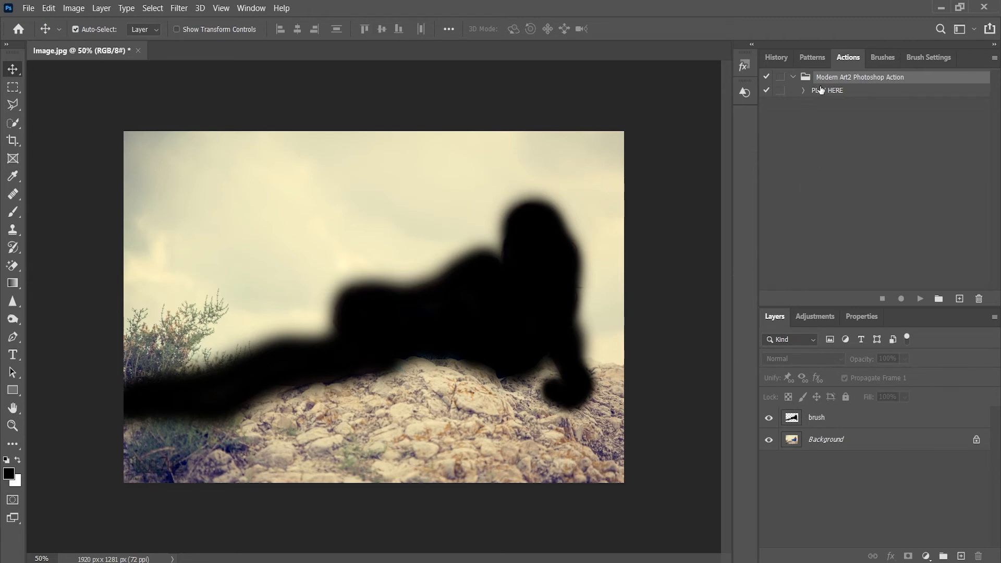
# Play the PLAY HERE action from the Modern Art2 Photoshop Action set, then switch back to the Move tool.
pyautogui.click(831, 92)
pyautogui.click(920, 299)
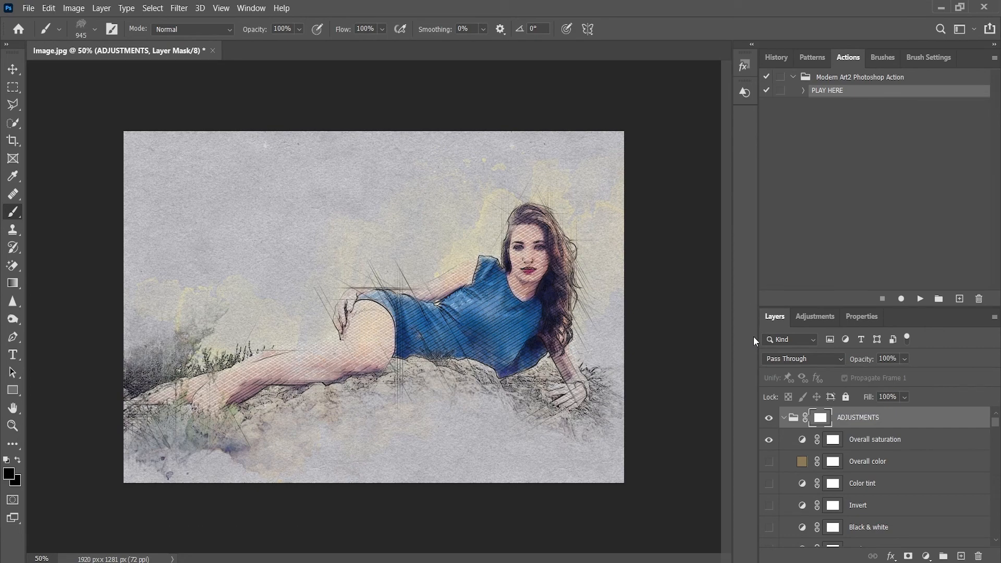
pyautogui.click(13, 69)
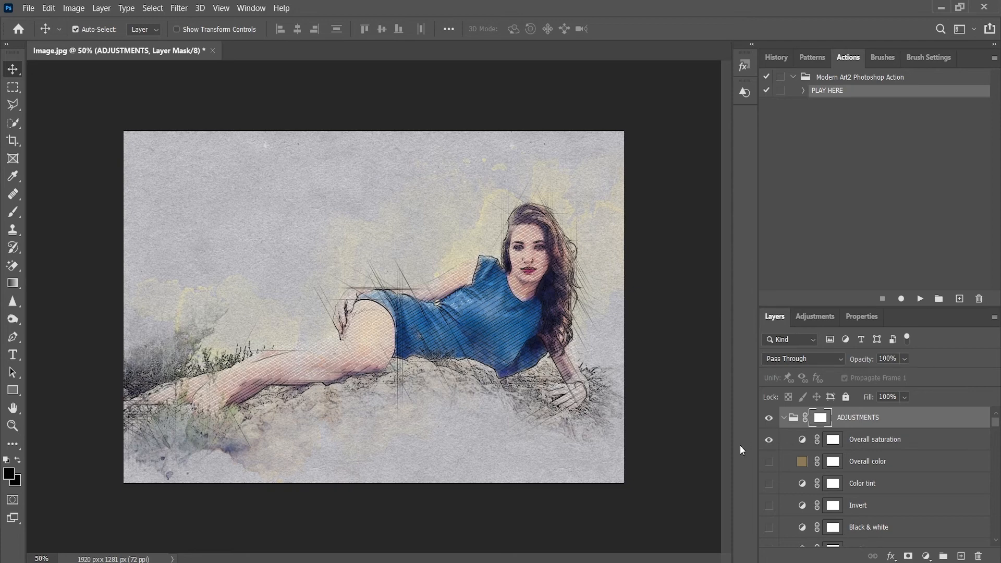
# Collapse the ADJUSTMENTS group and preview the artwork with the Canvas layer of the TEXTURE group shown and hidden.
pyautogui.click(783, 417)
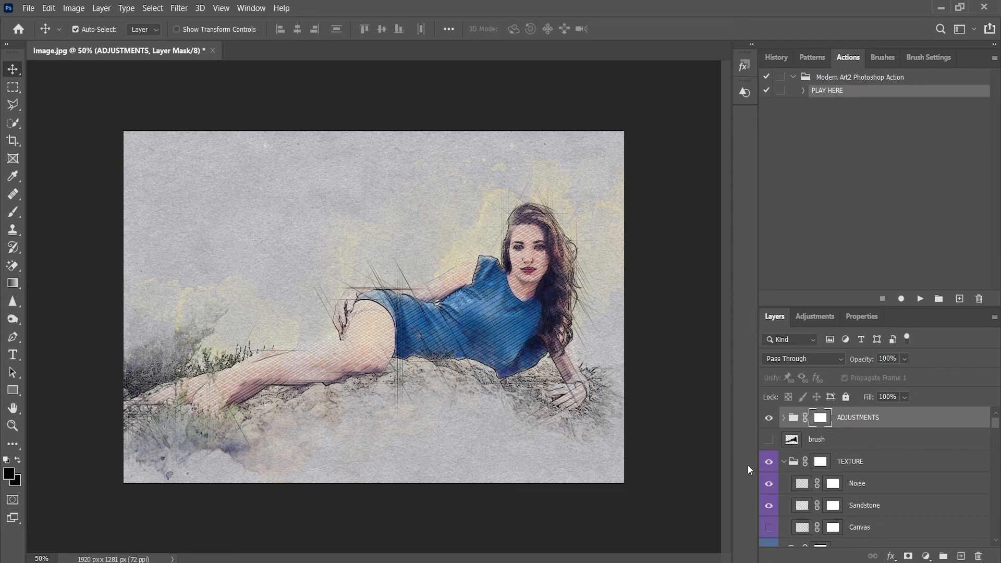
pyautogui.click(769, 463)
pyautogui.scroll(-2, 805, 487)
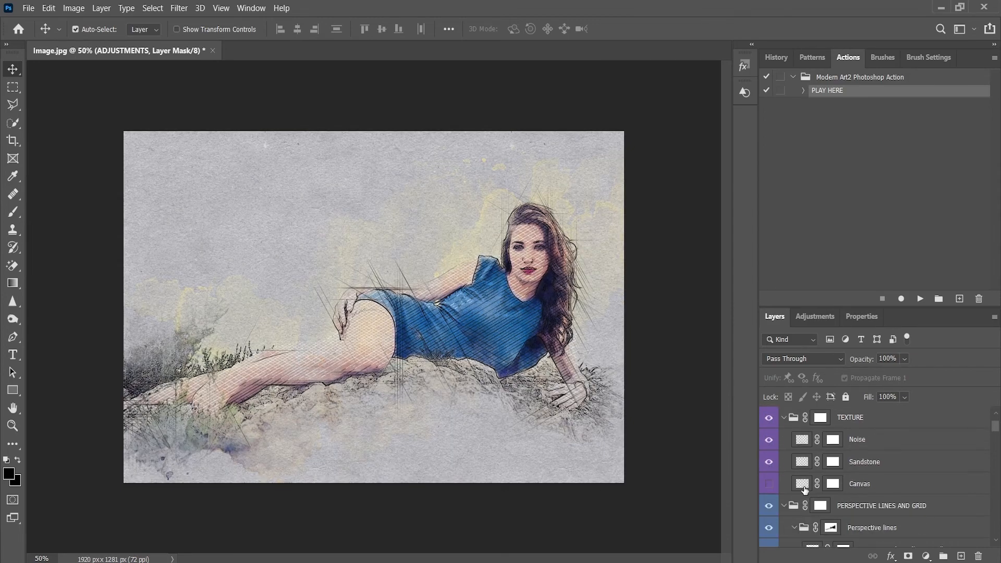
pyautogui.click(768, 484)
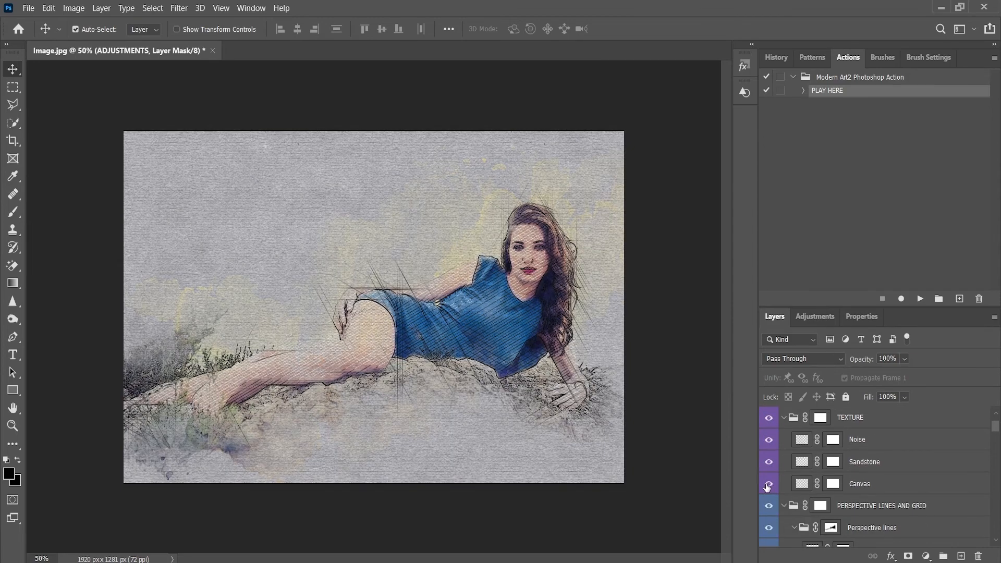
pyautogui.click(769, 484)
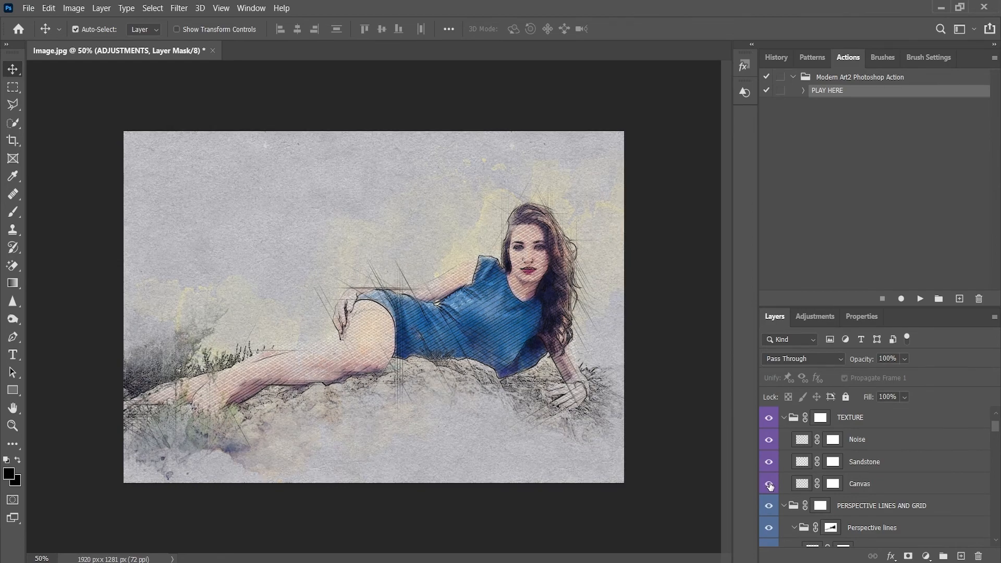
# Show the Canvas texture layer and collapse the Perspective lines group.
pyautogui.click(770, 485)
pyautogui.scroll(-4, 805, 487)
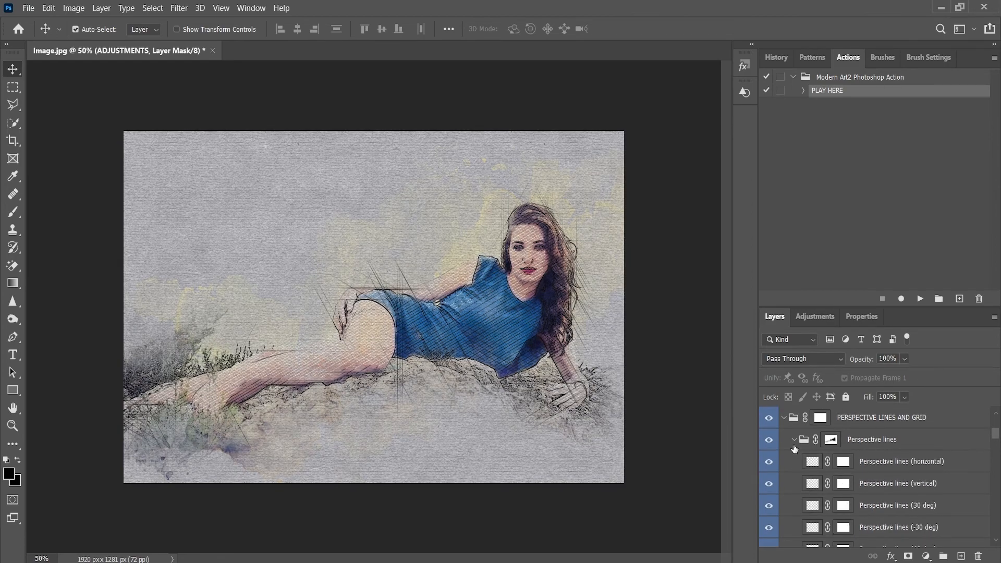
pyautogui.click(793, 444)
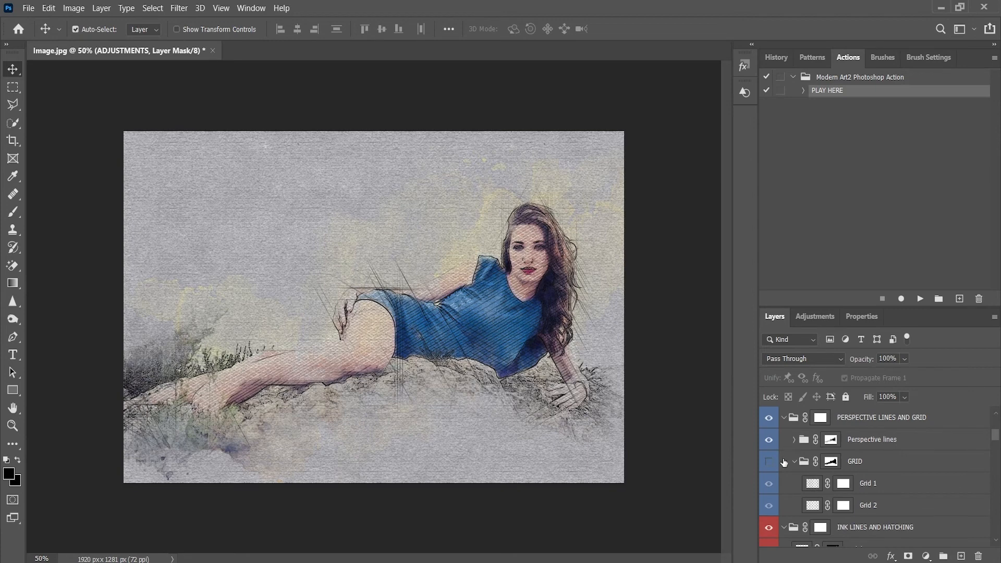
# Preview the artwork with the GRID group shown and hidden, and toggle the visibility of the Ink hatching 1 layer.
pyautogui.click(767, 464)
pyautogui.click(766, 466)
pyautogui.scroll(-4, 795, 480)
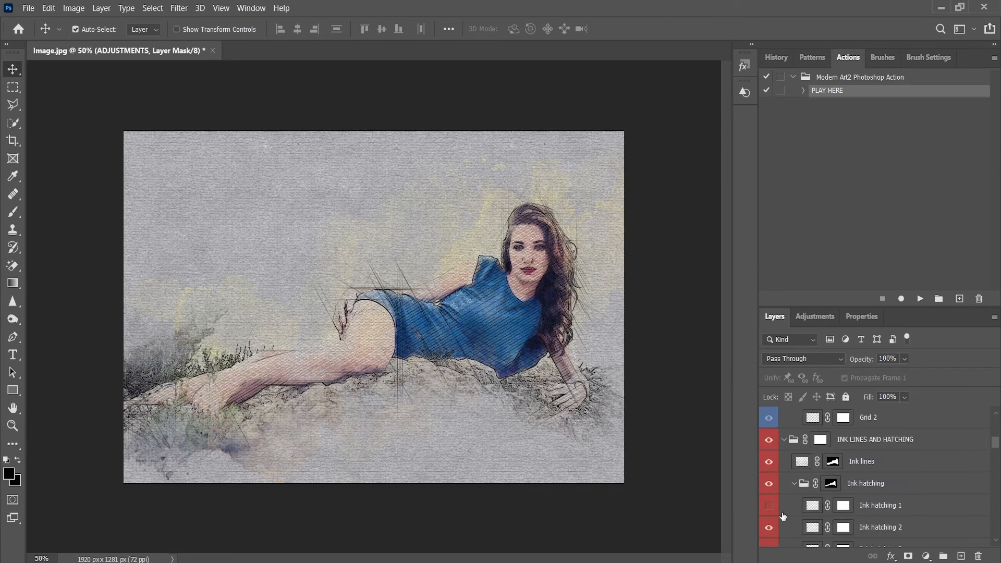
pyautogui.click(769, 507)
pyautogui.scroll(-7, 806, 513)
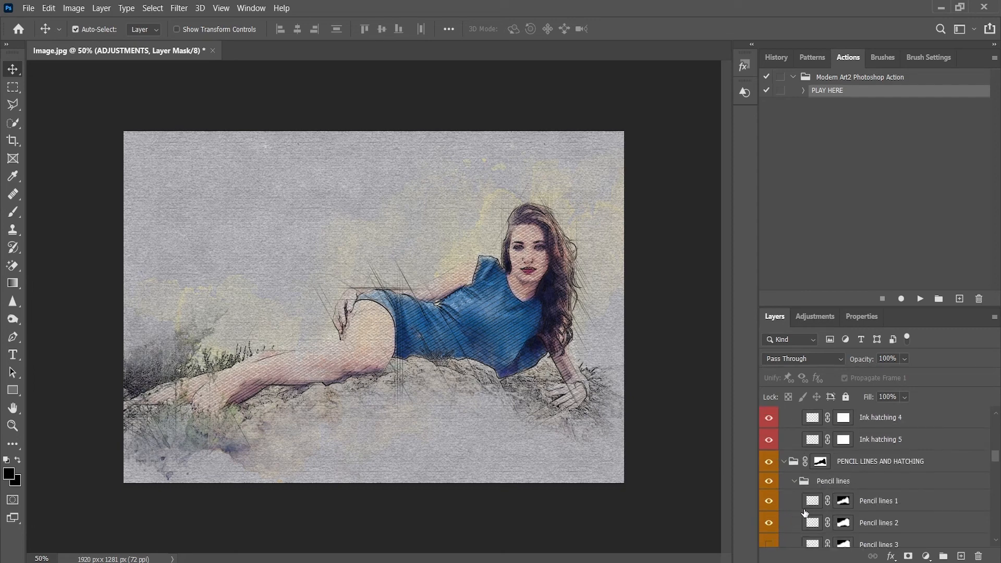
# Look through the pencil and white layers, and preview the artwork with the White stains group shown and hidden.
pyautogui.scroll(-5, 804, 513)
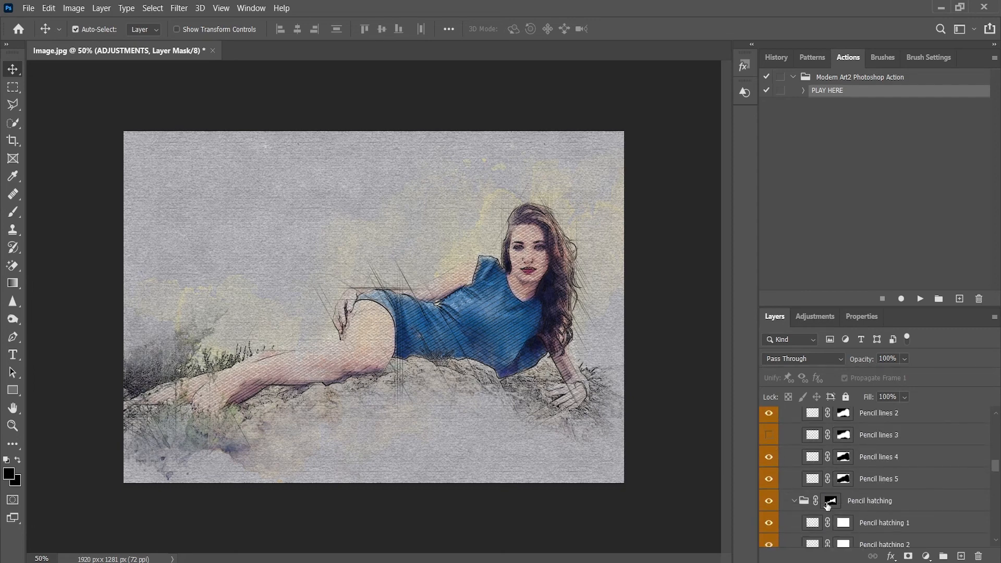
pyautogui.scroll(-4, 834, 488)
pyautogui.scroll(-6, 798, 509)
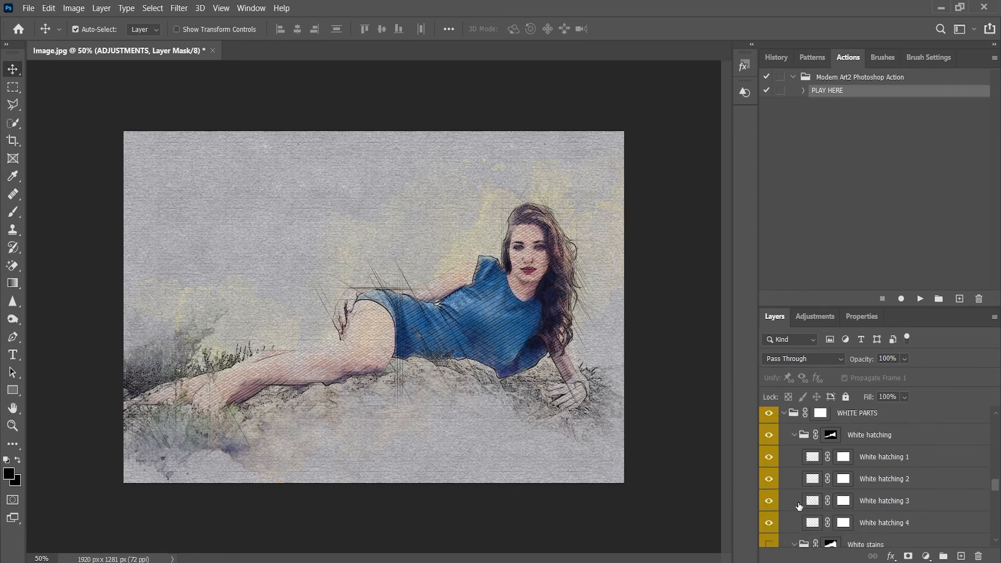
pyautogui.scroll(-4, 799, 506)
pyautogui.click(769, 457)
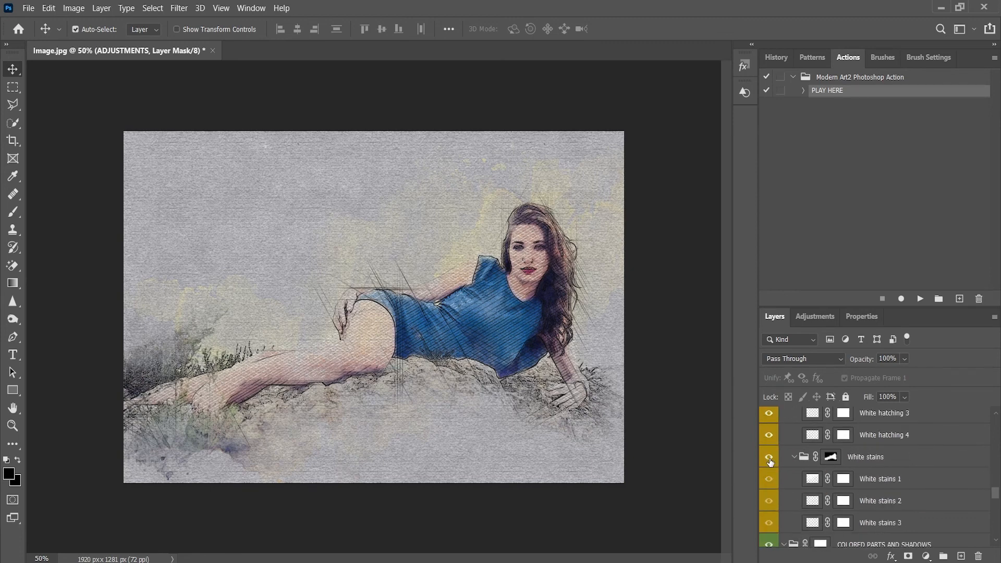
pyautogui.click(769, 457)
# Preview the artwork with Paper texture 1 of the BACKGROUND COLOR AND TEXTURE group shown and hidden.
pyautogui.scroll(-4, 788, 472)
pyautogui.scroll(-8, 825, 492)
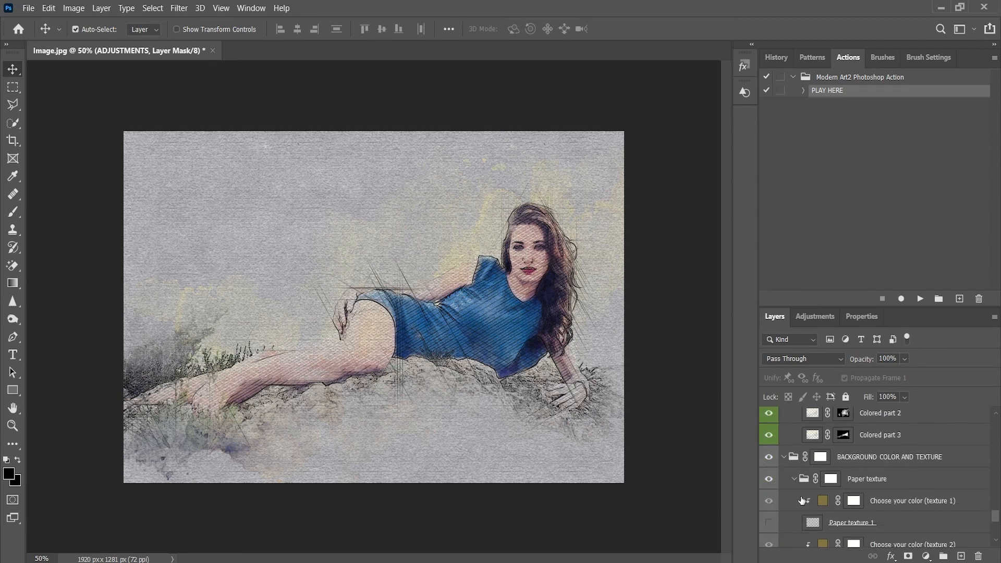
pyautogui.click(784, 458)
pyautogui.click(784, 514)
pyautogui.scroll(-3, 856, 506)
pyautogui.click(769, 470)
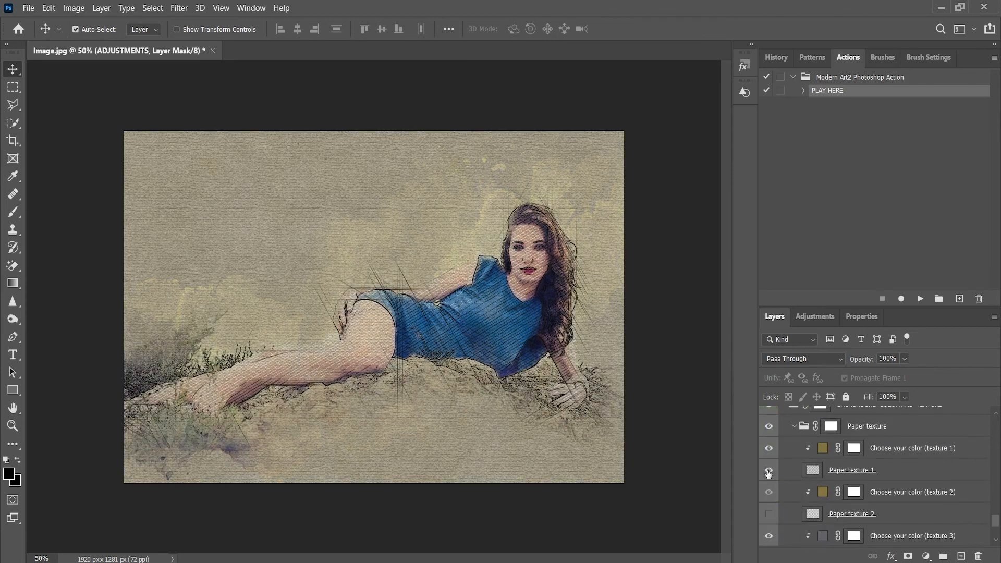
pyautogui.click(769, 471)
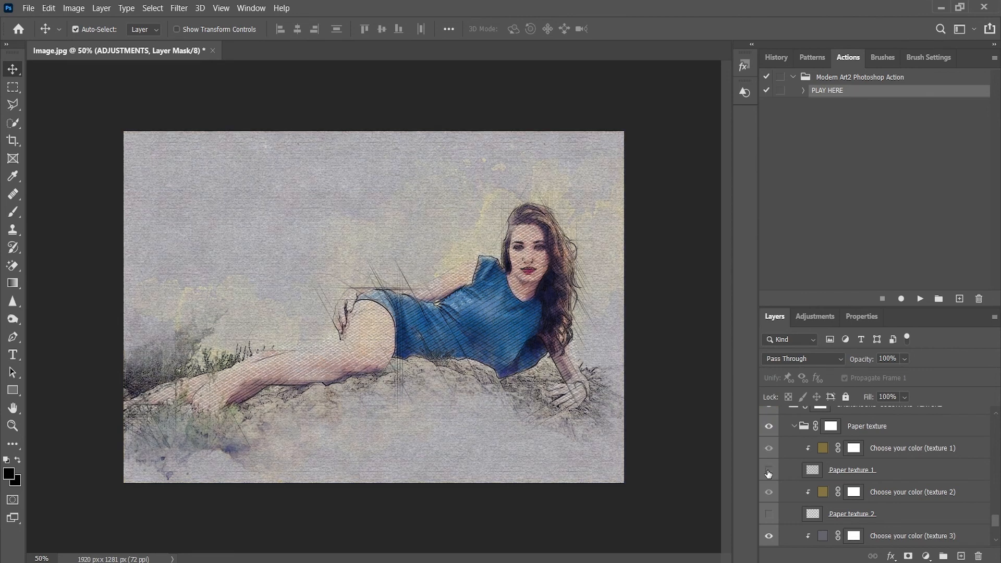
# Compare the artwork with Paper texture 2 and Paper texture 3 each switched on and off.
pyautogui.click(768, 515)
pyautogui.click(769, 515)
pyautogui.scroll(-3, 777, 515)
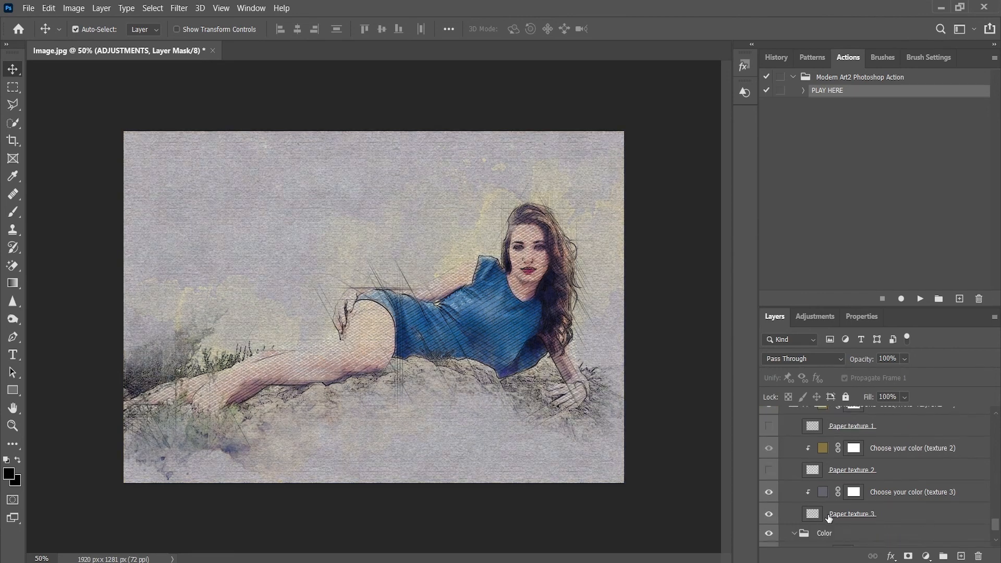
pyautogui.scroll(-1, 826, 513)
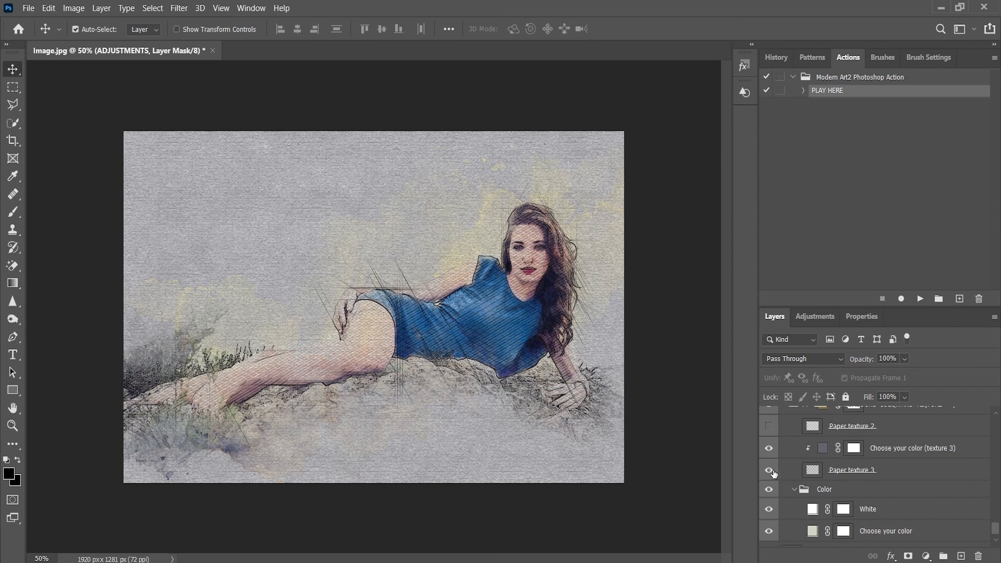
pyautogui.click(769, 471)
pyautogui.click(769, 471)
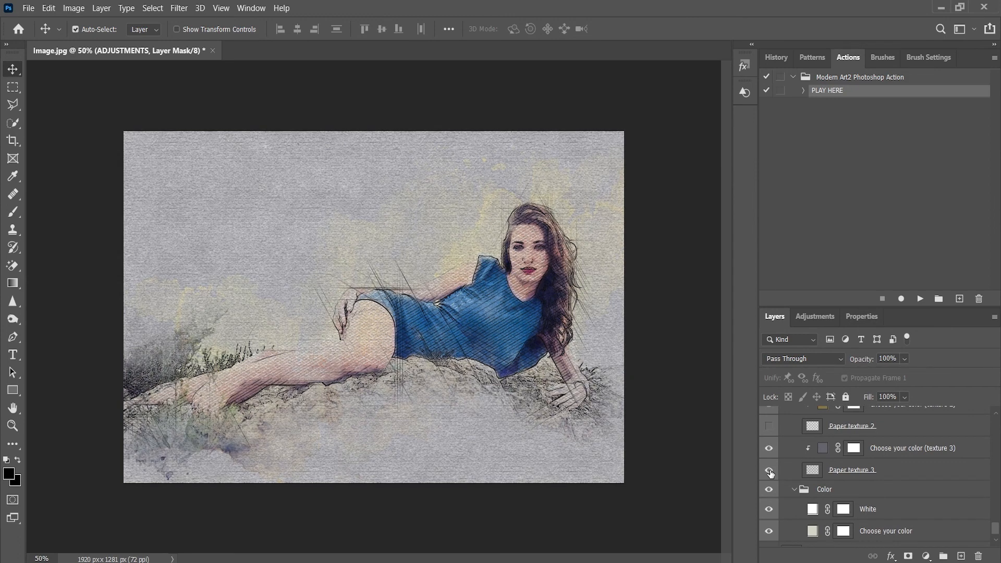
# Collapse and reopen the Color group, and preview the artwork with its White fill layer hidden and shown.
pyautogui.click(794, 490)
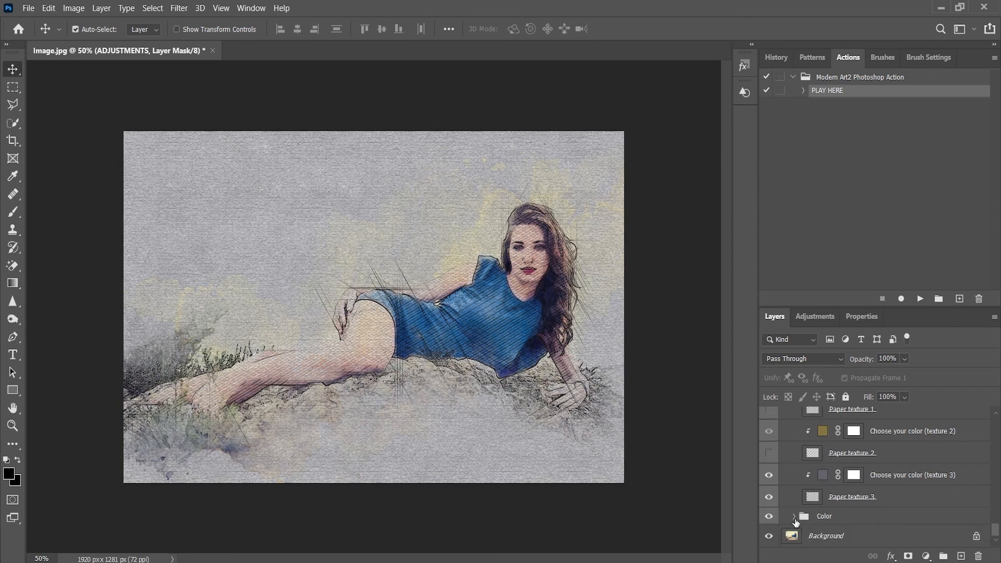
pyautogui.click(794, 517)
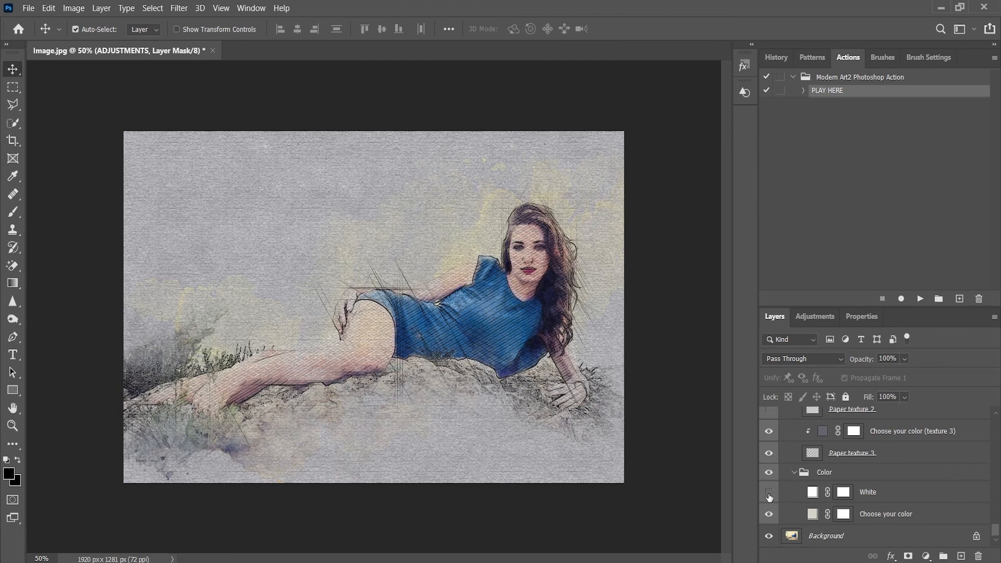
pyautogui.click(769, 493)
pyautogui.click(769, 493)
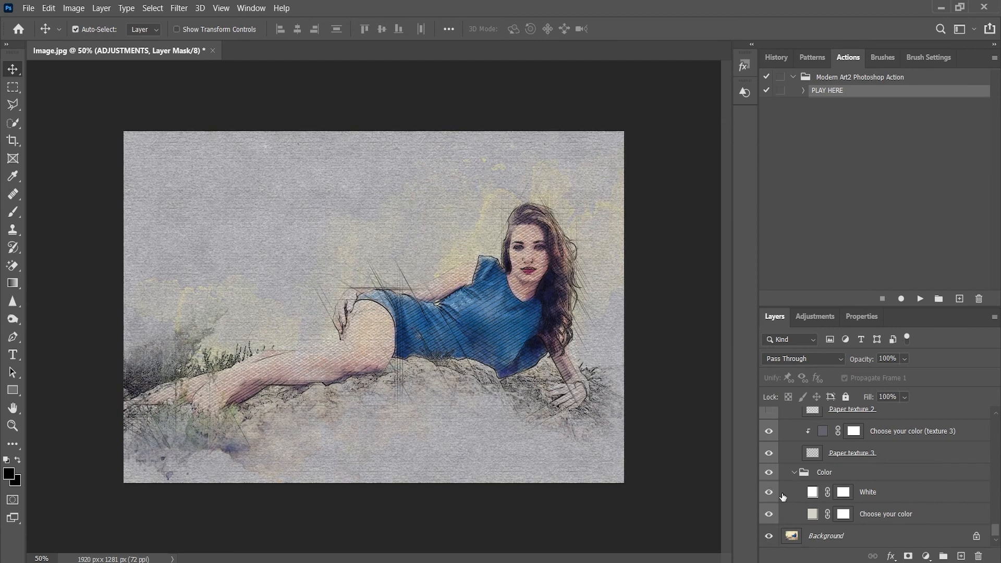
# Recolor the White fill layer to muted purple #a09cc5 and set its opacity to 20%.
pyautogui.doubleClick(812, 492)
pyautogui.moveTo(604, 313)
pyautogui.mouseDown()
pyautogui.moveTo(588, 331)
pyautogui.moveTo(566, 292)
pyautogui.moveTo(571, 267)
pyautogui.moveTo(558, 230)
pyautogui.mouseUp()
pyautogui.moveTo(739, 249); pyautogui.dragTo(736, 259)
pyautogui.moveTo(667, 251)
pyautogui.mouseDown()
pyautogui.moveTo(583, 252)
pyautogui.moveTo(570, 235)
pyautogui.moveTo(593, 239)
pyautogui.mouseUp()
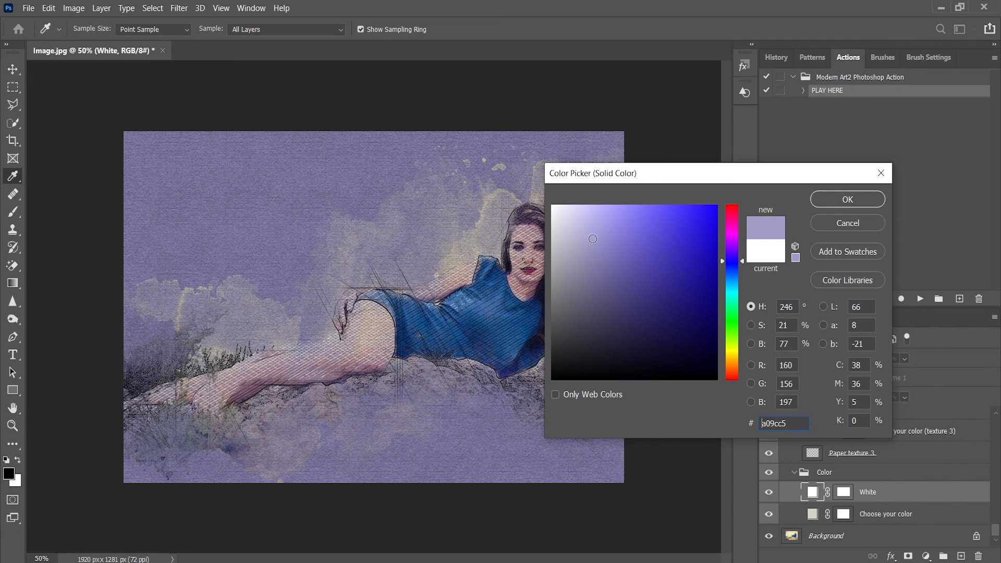
pyautogui.click(849, 199)
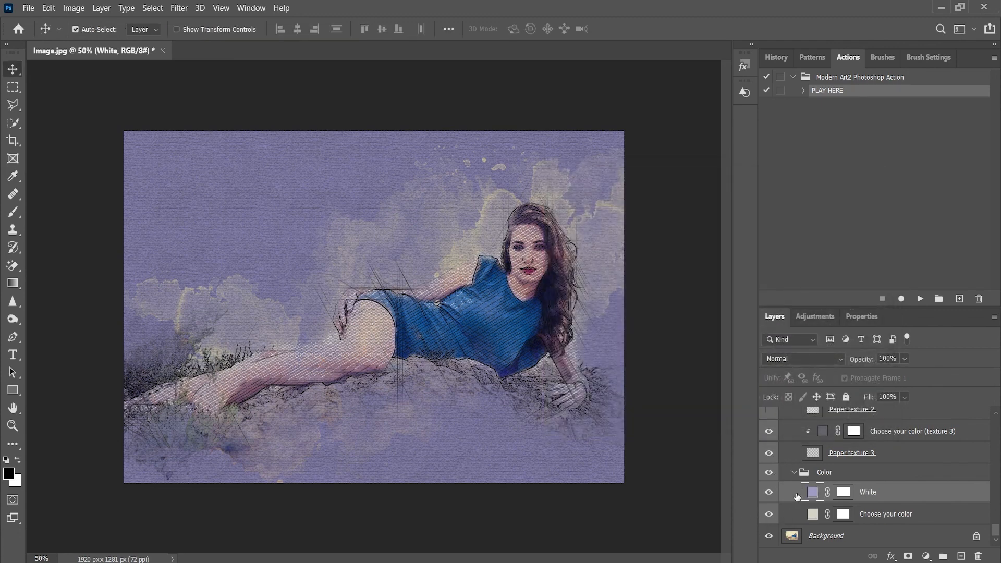
pyautogui.press('2')
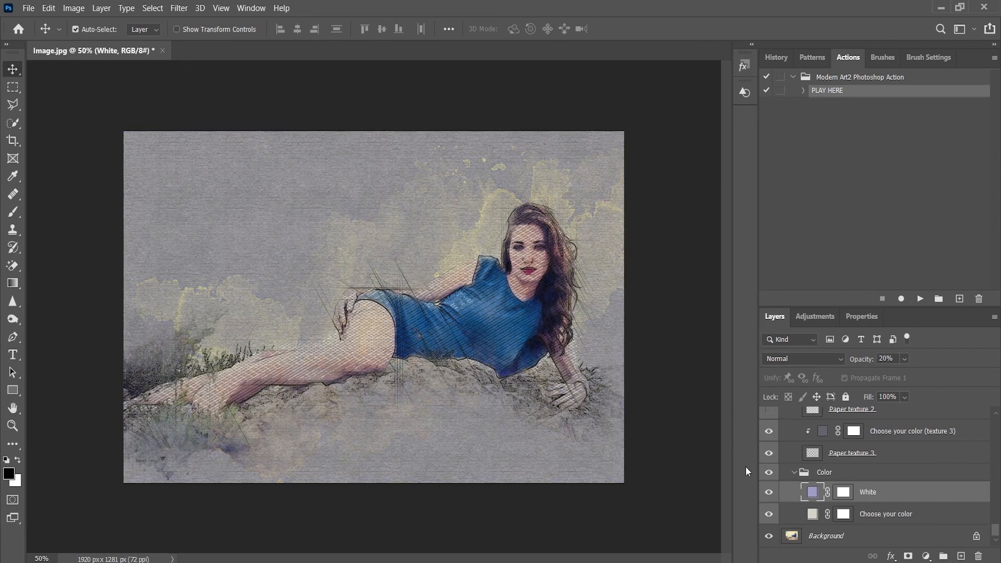